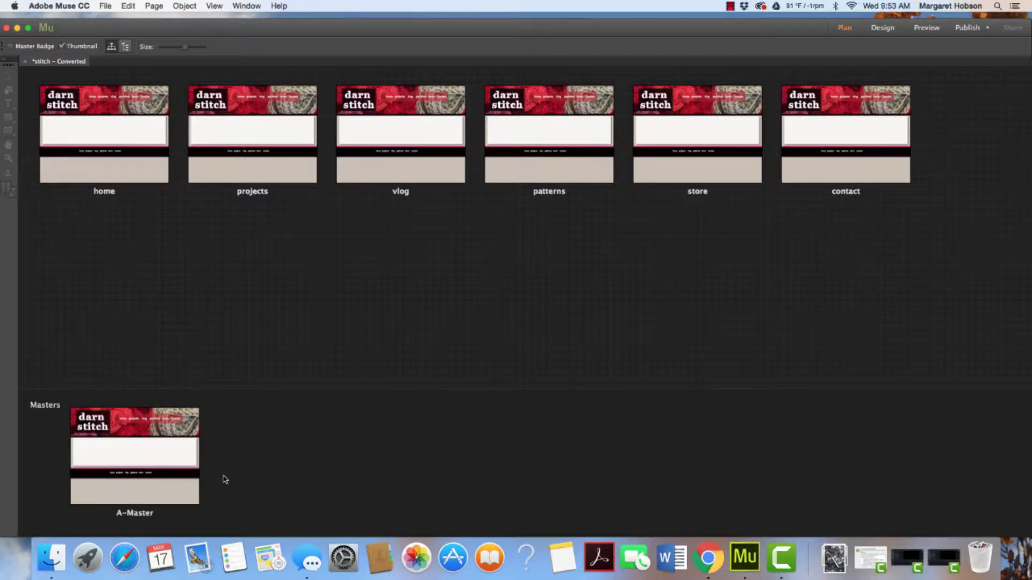
Inspect the A-Master layout, then return to the plan with home, projects, vlog, patterns, store, contact
{"action": "double_click", "coordinate": [140, 454]}
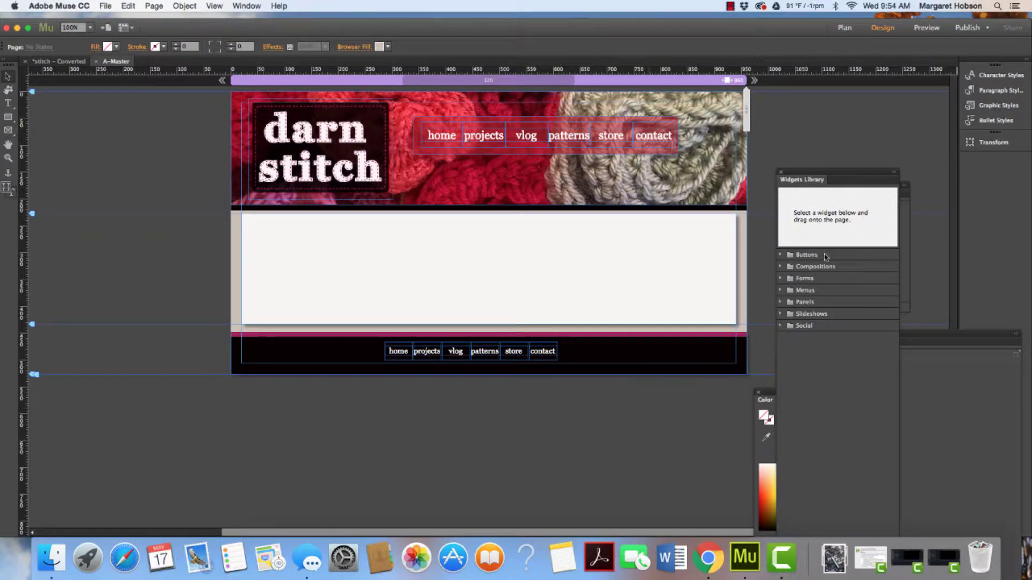
{"action": "left_click", "coordinate": [845, 27]}
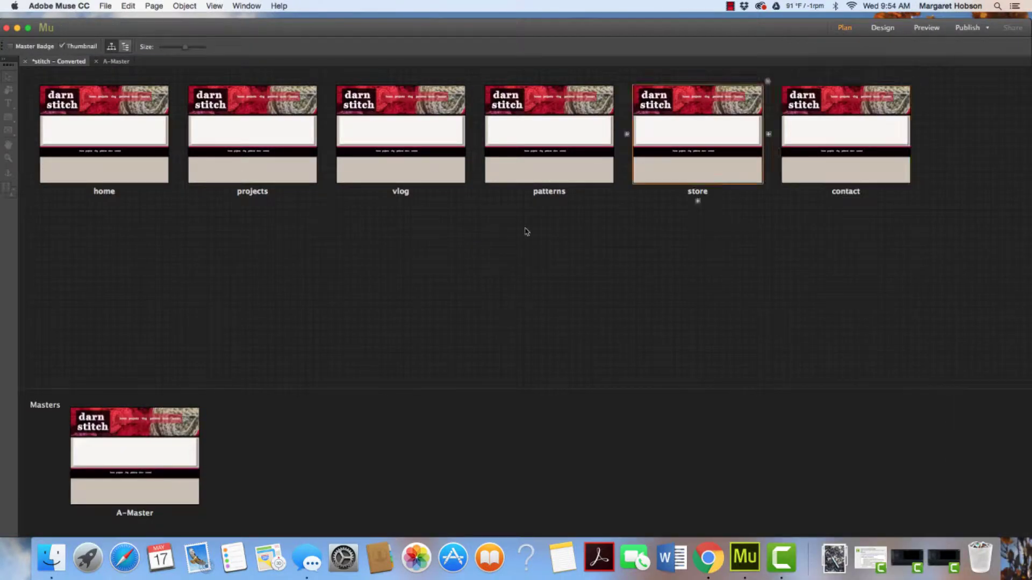
Open the home page and add a text frame reading 'Welcome to Darn Stitch' in the content area
{"action": "double_click", "coordinate": [107, 135]}
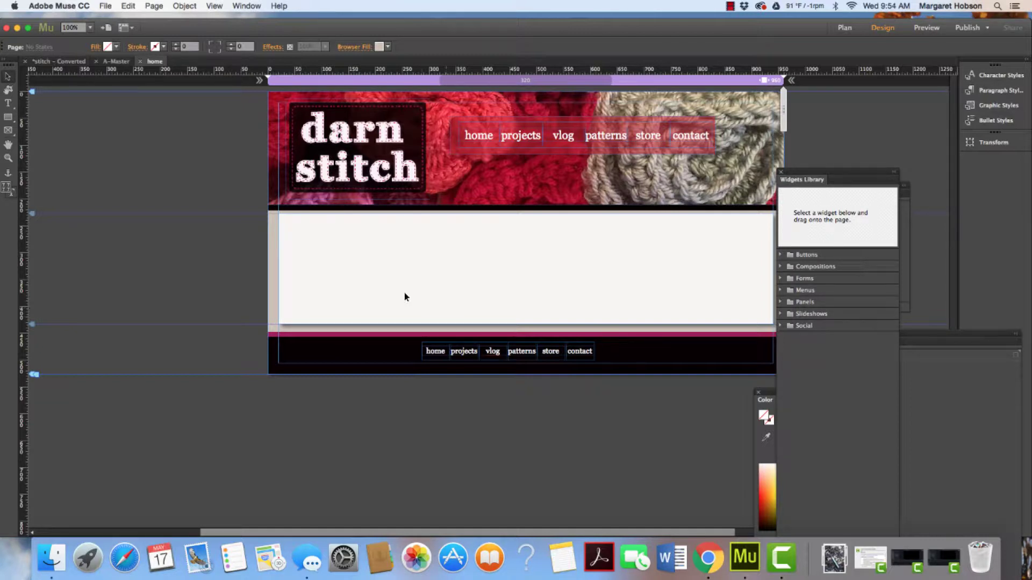
{"action": "left_click", "coordinate": [9, 104]}
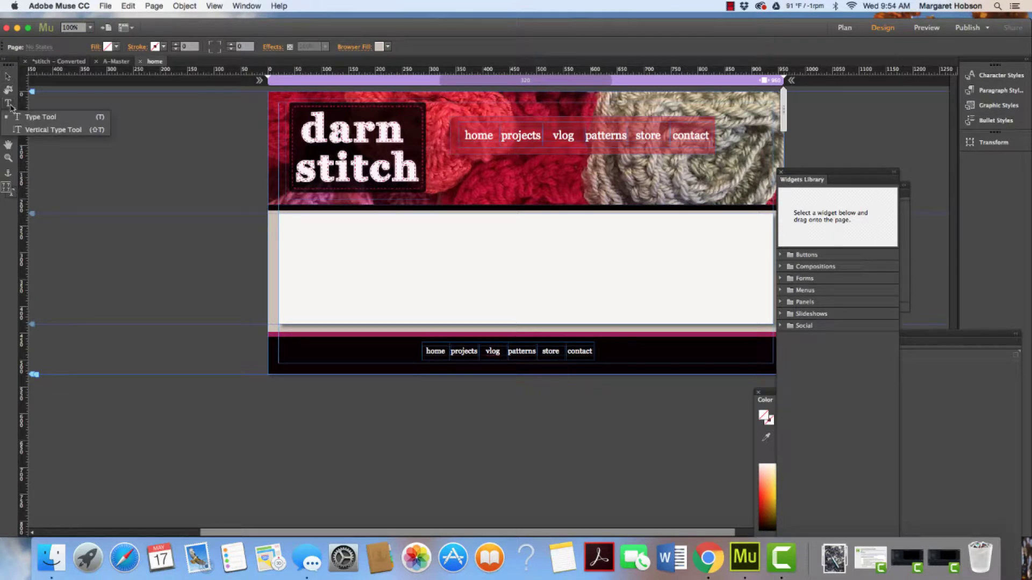
{"action": "left_click", "coordinate": [12, 116]}
{"action": "left_click_drag", "start_coordinate": [302, 222], "coordinate": [400, 311]}
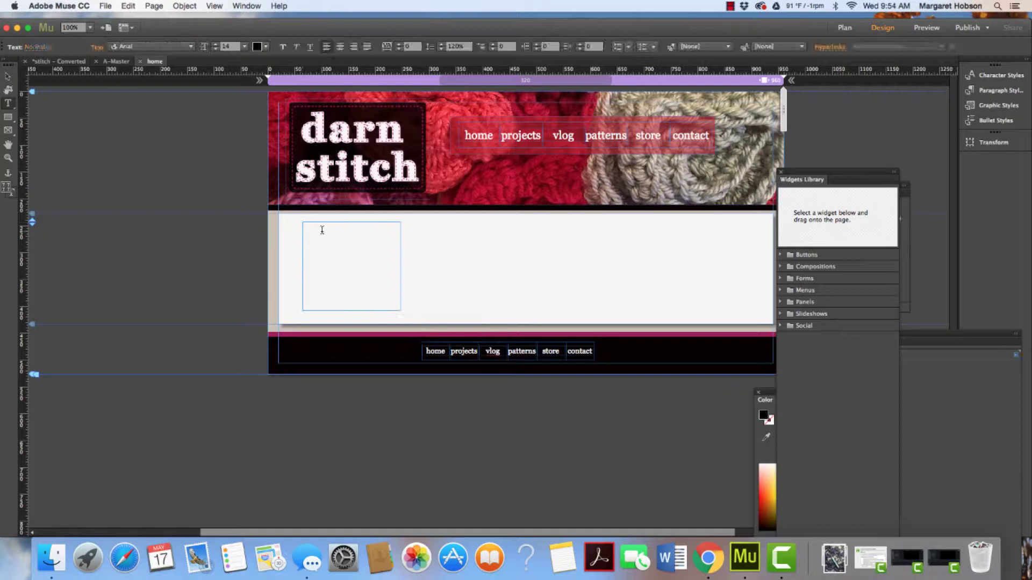
{"action": "type", "text": "Welcome to Darn Stitch!"}
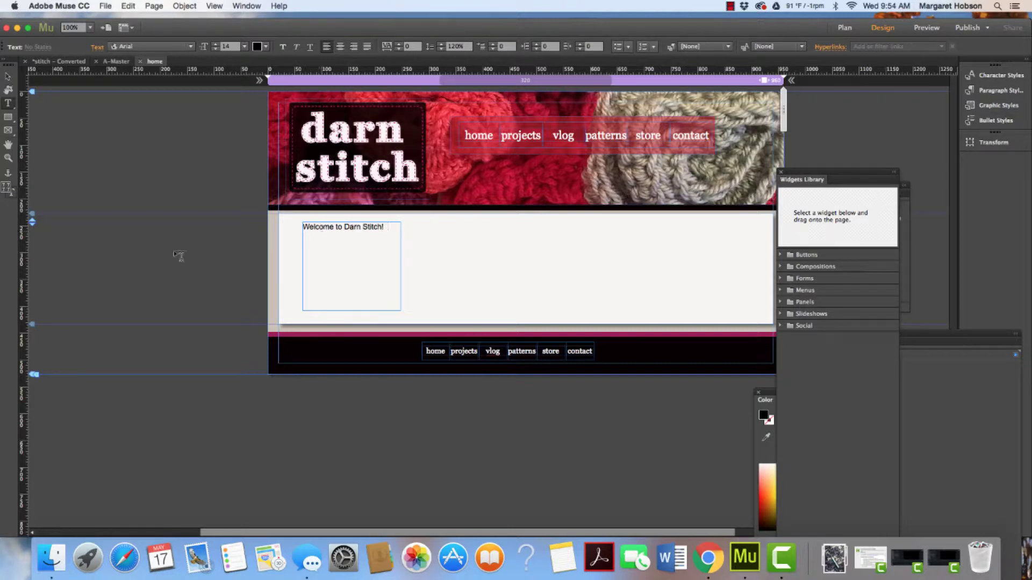
Shrink the text frame to one line and set the welcome text to 24 pt Georgia
{"action": "left_click", "coordinate": [8, 76]}
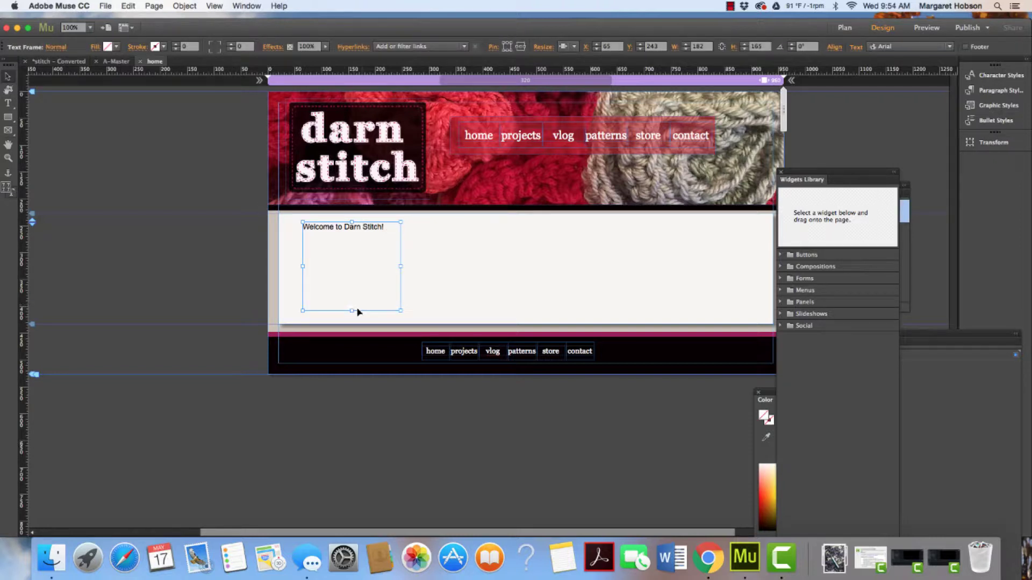
{"action": "left_click_drag", "start_coordinate": [352, 311], "coordinate": [496, 230]}
{"action": "double_click", "coordinate": [494, 232]}
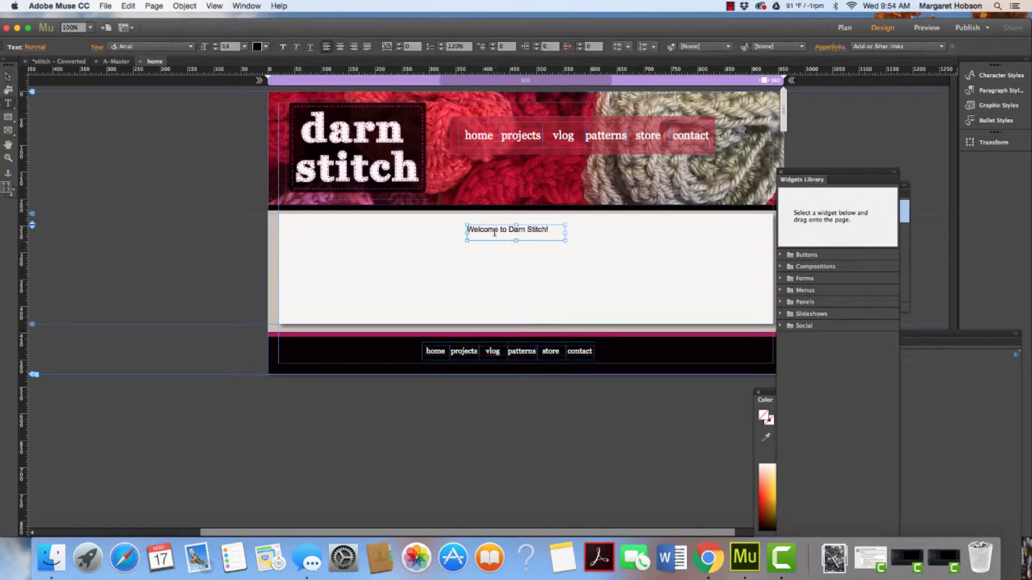
{"action": "triple_click", "coordinate": [493, 230]}
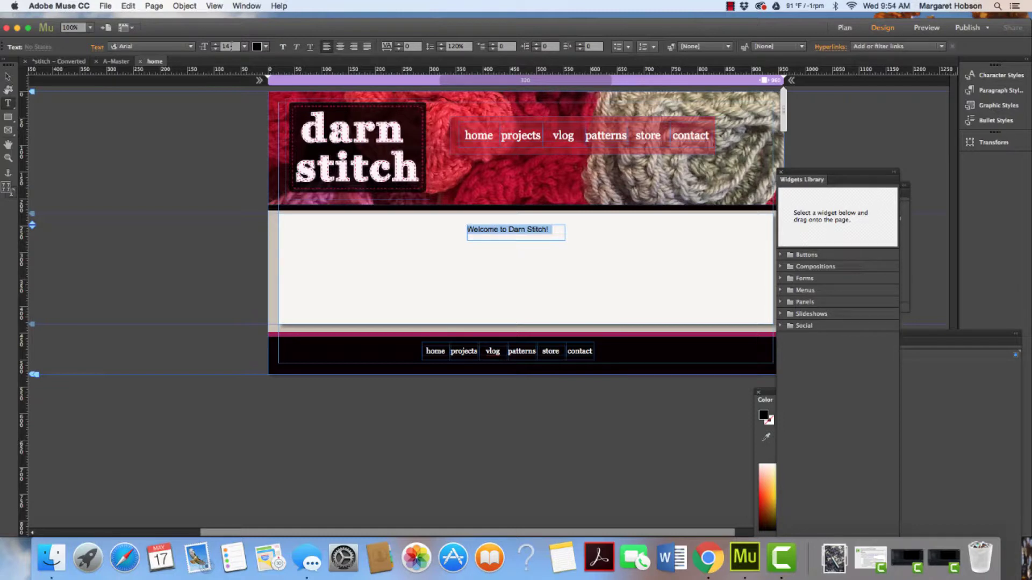
{"action": "left_click", "coordinate": [244, 47]}
{"action": "left_click", "coordinate": [258, 155]}
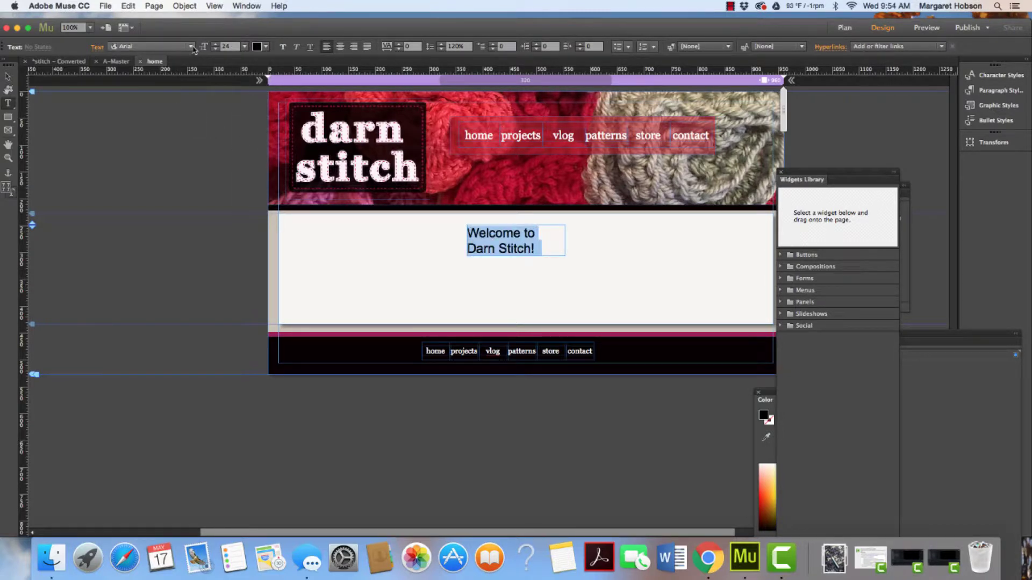
{"action": "left_click", "coordinate": [192, 47]}
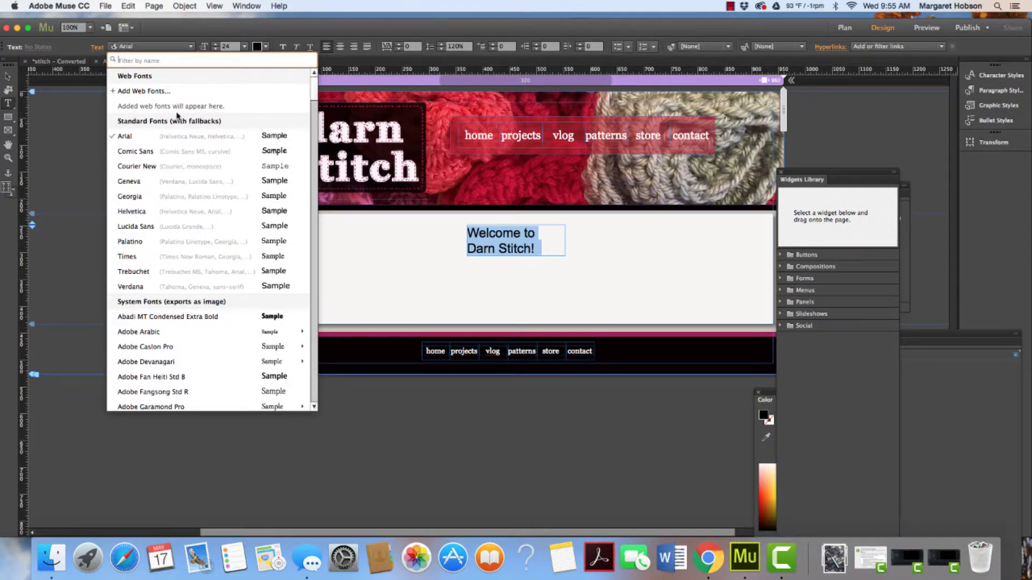
{"action": "left_click", "coordinate": [140, 197]}
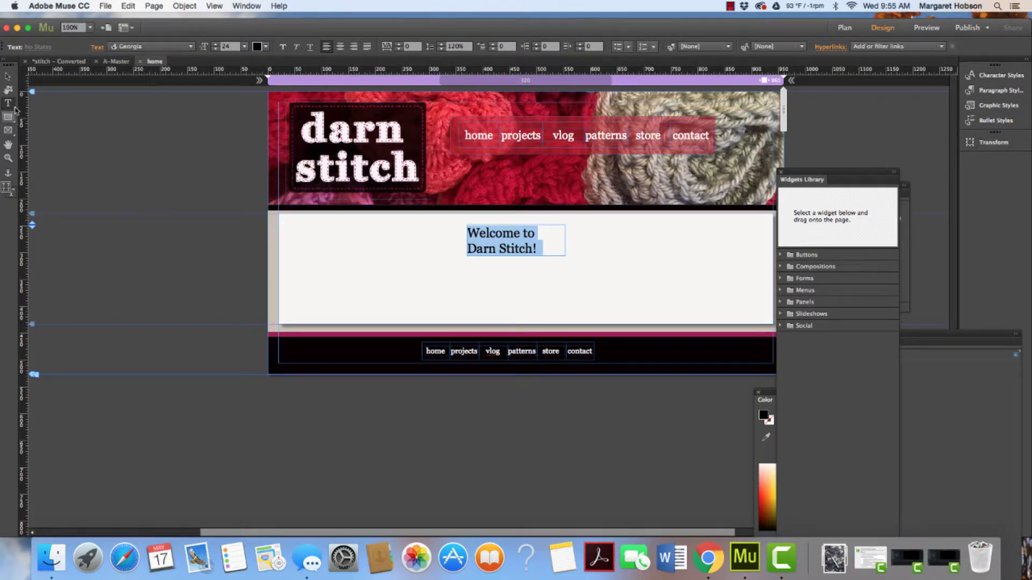
Widen the heading frame to fit one line and centre it horizontally on the page
{"action": "left_click", "coordinate": [8, 76]}
{"action": "left_click_drag", "start_coordinate": [566, 240], "coordinate": [615, 240]}
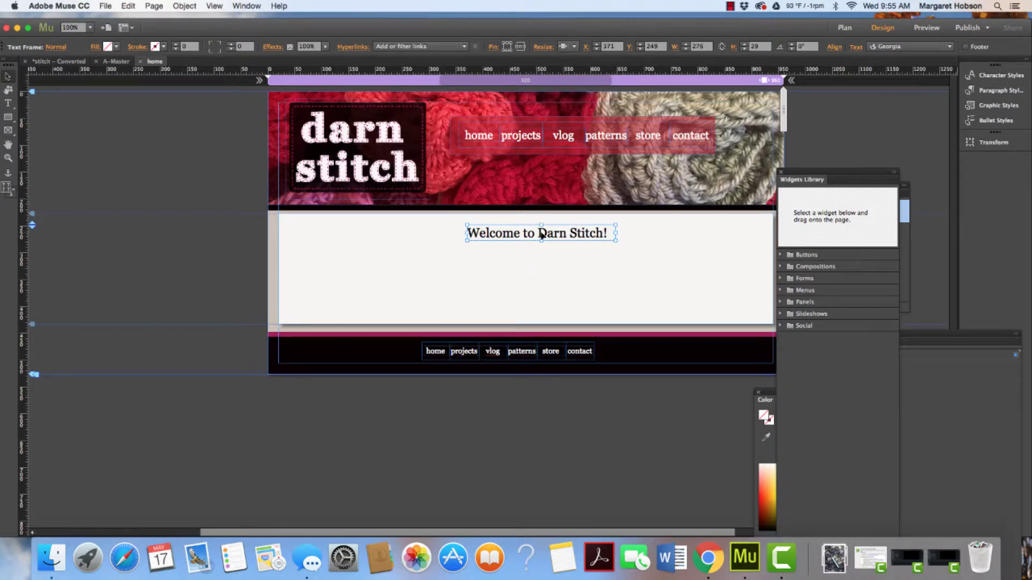
{"action": "left_click_drag", "start_coordinate": [541, 236], "coordinate": [530, 234]}
{"action": "left_click", "coordinate": [501, 250]}
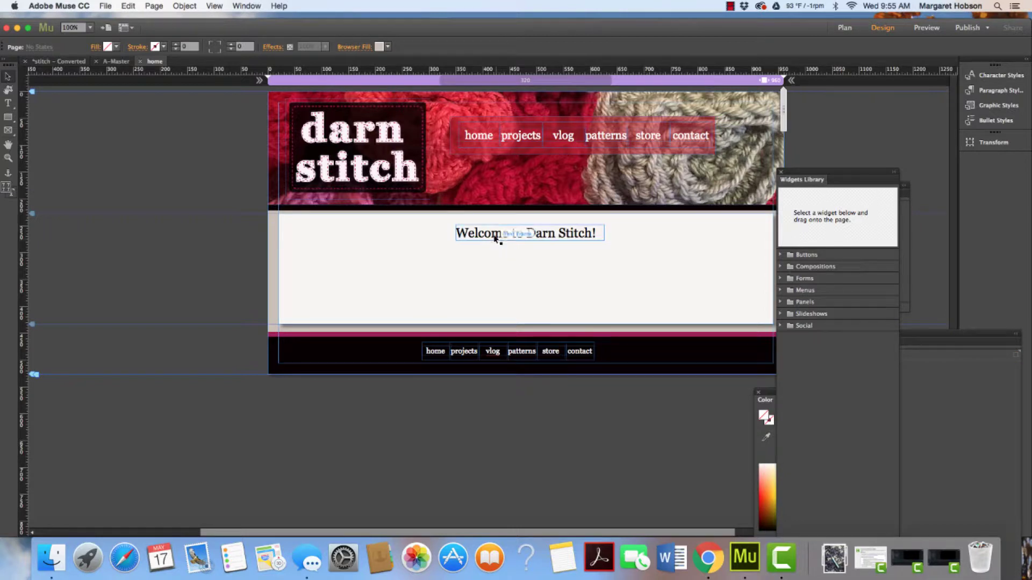
{"action": "left_click", "coordinate": [495, 237]}
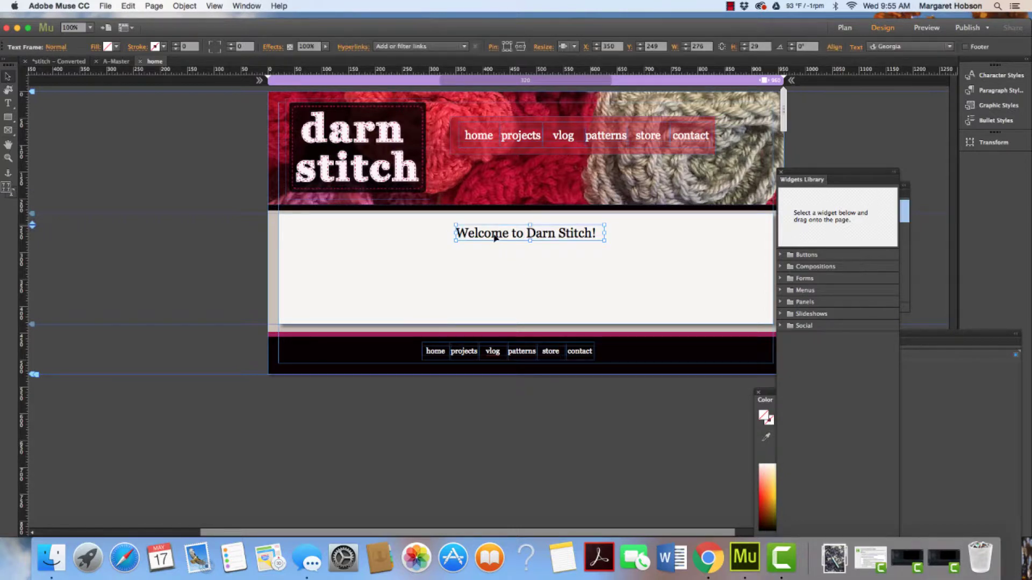
Draw a rectangle around the heading and fill it with purple #8976AC sampled from the header
{"action": "left_click", "coordinate": [8, 118]}
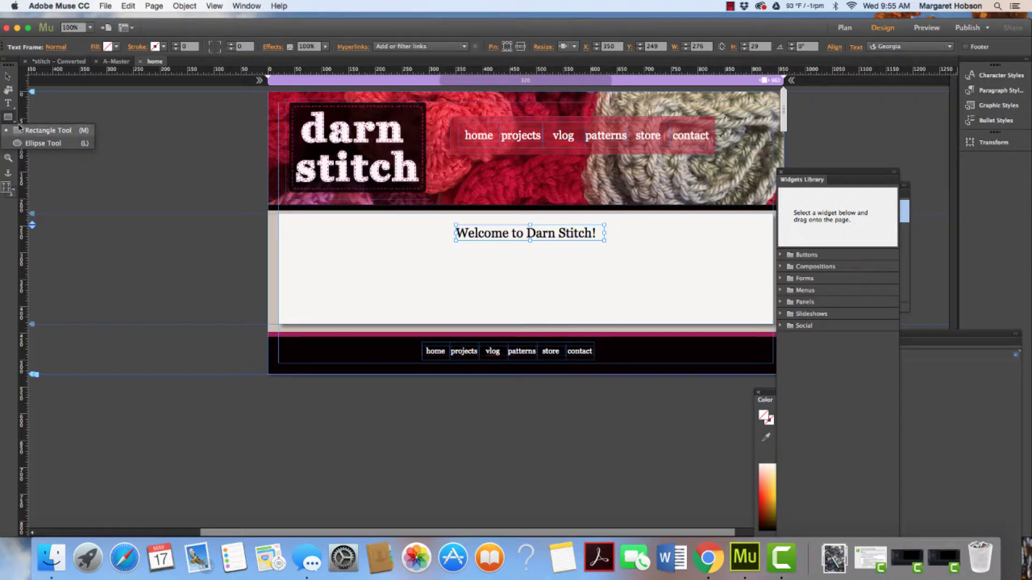
{"action": "left_click", "coordinate": [43, 130]}
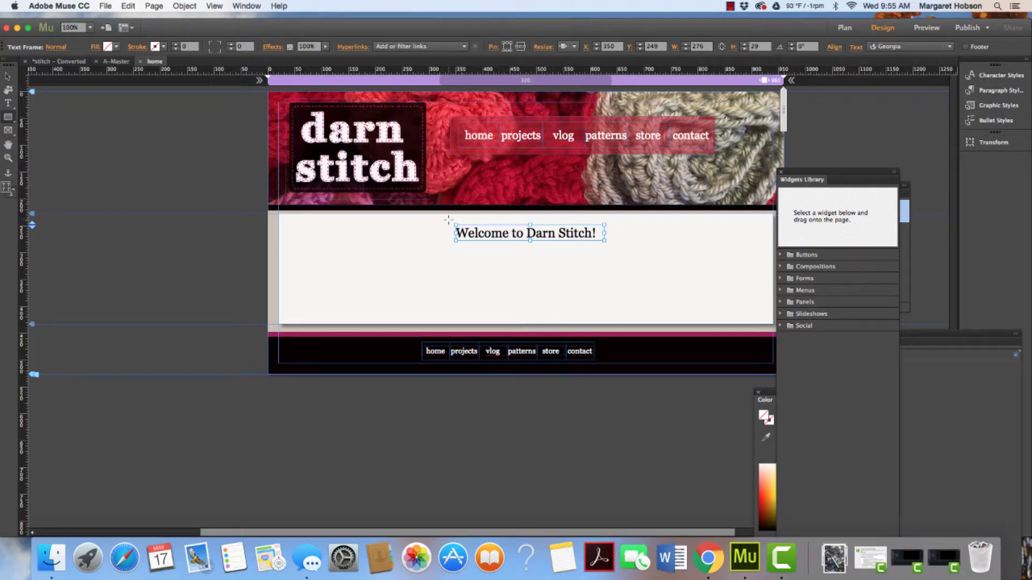
{"action": "left_click_drag", "start_coordinate": [448, 220], "coordinate": [612, 247]}
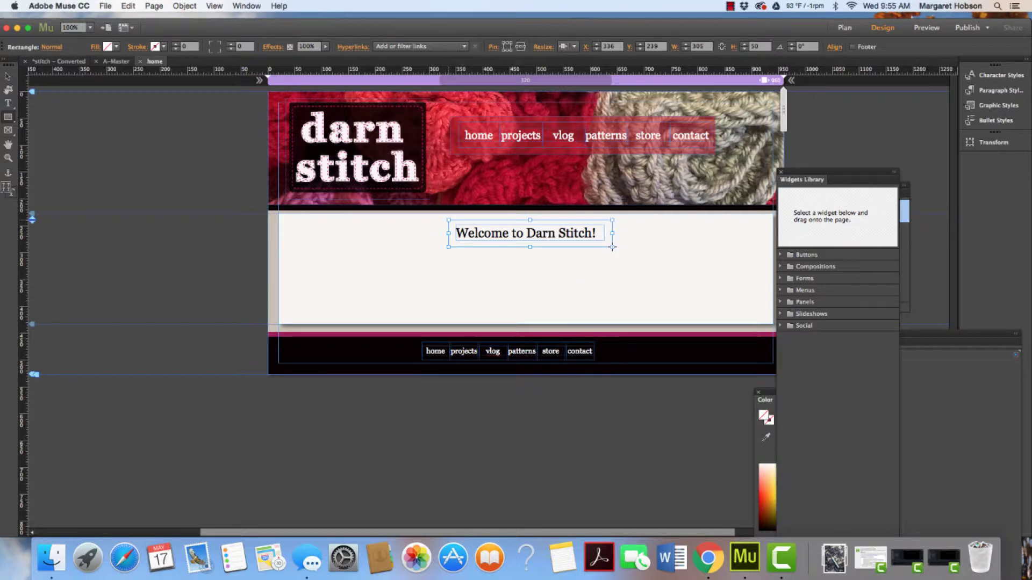
{"action": "left_click", "coordinate": [115, 48]}
{"action": "left_click", "coordinate": [115, 79]}
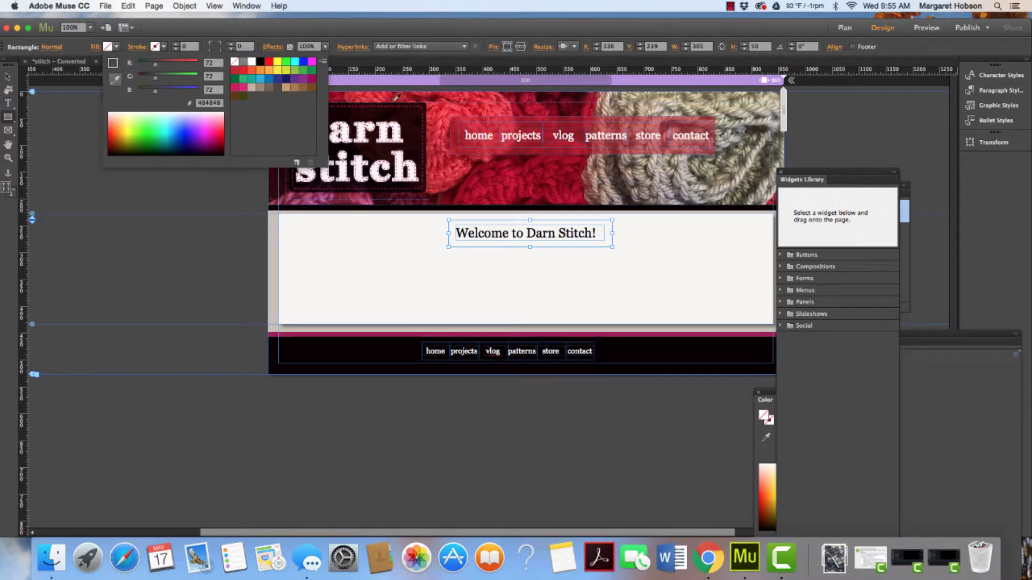
{"action": "left_click", "coordinate": [441, 100]}
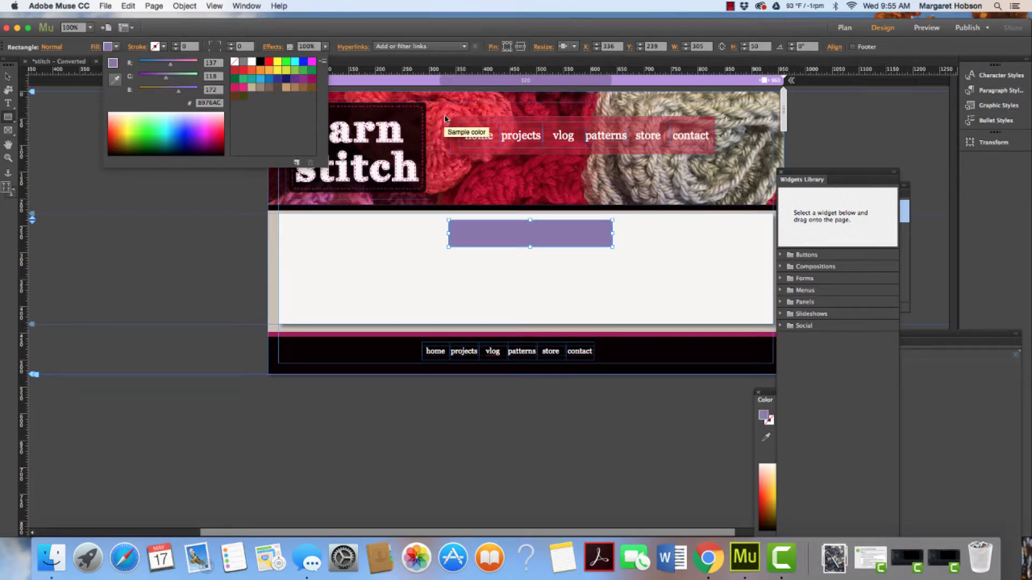
{"action": "left_click", "coordinate": [8, 75]}
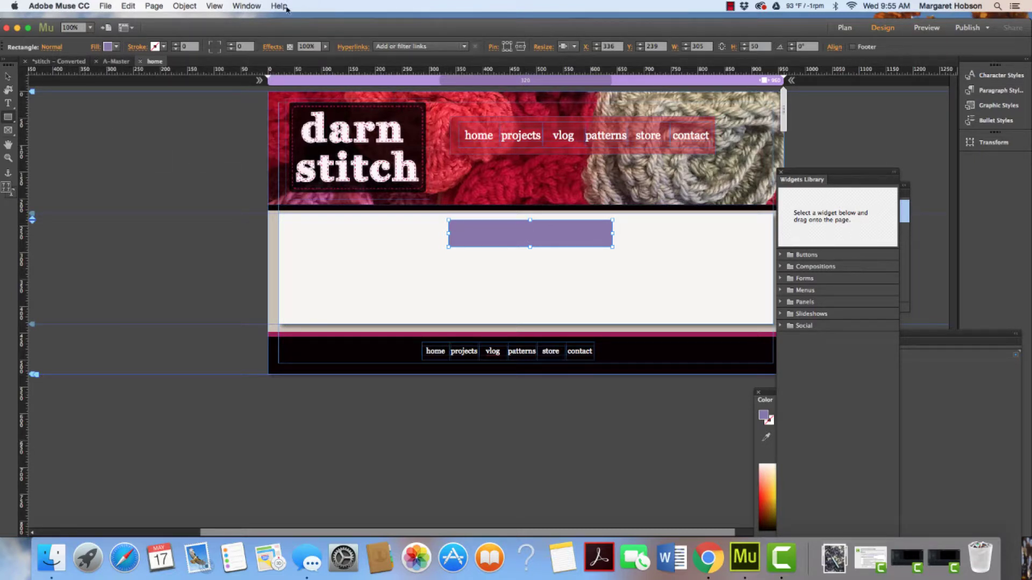
In the Layers panel, stack the Rectangle below the welcome text in Layer 1, then reselect the text
{"action": "left_click", "coordinate": [239, 6]}
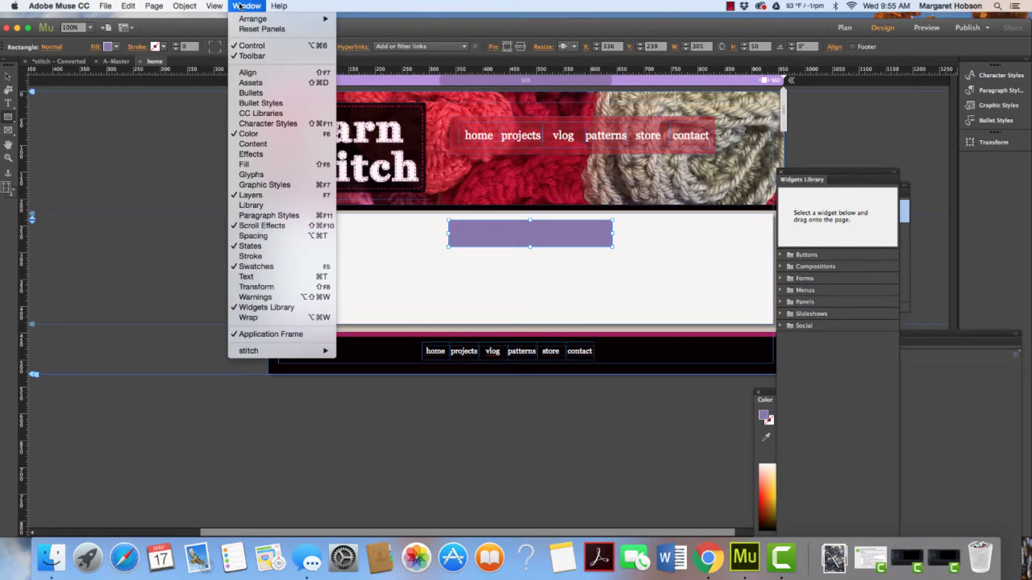
{"action": "left_click", "coordinate": [274, 196]}
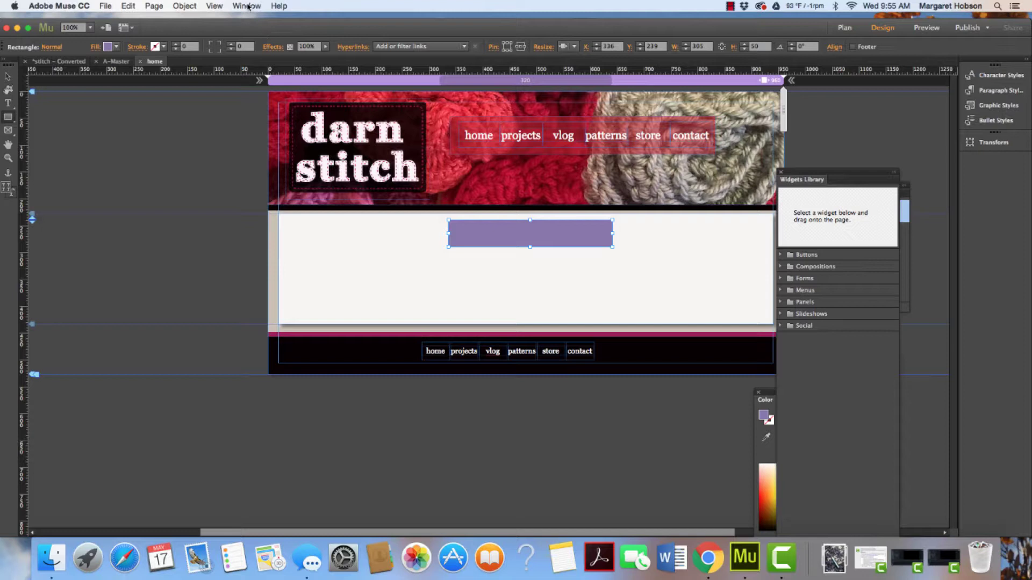
{"action": "left_click", "coordinate": [247, 6]}
{"action": "left_click", "coordinate": [263, 197]}
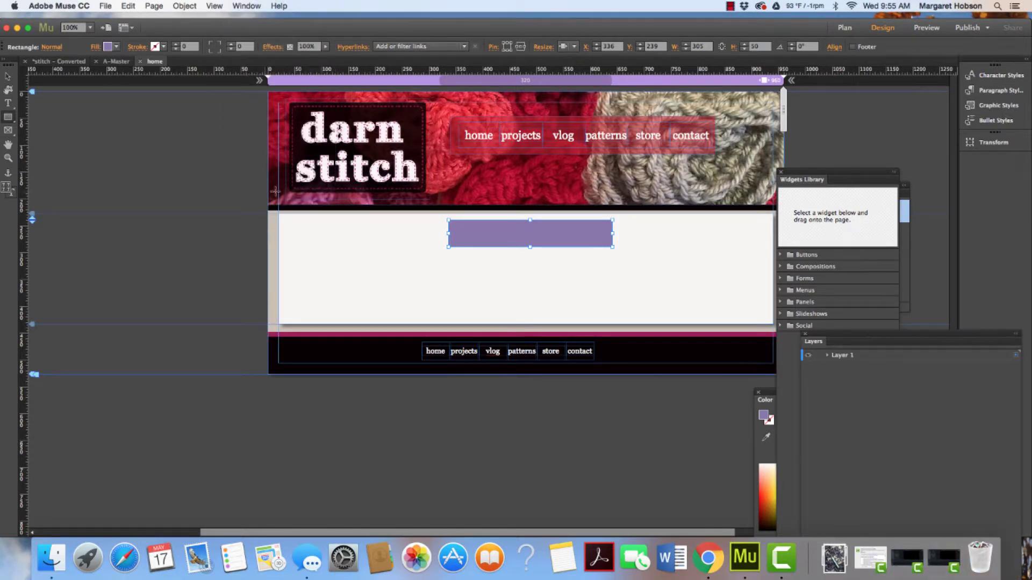
{"action": "left_click_drag", "start_coordinate": [850, 343], "coordinate": [837, 244]}
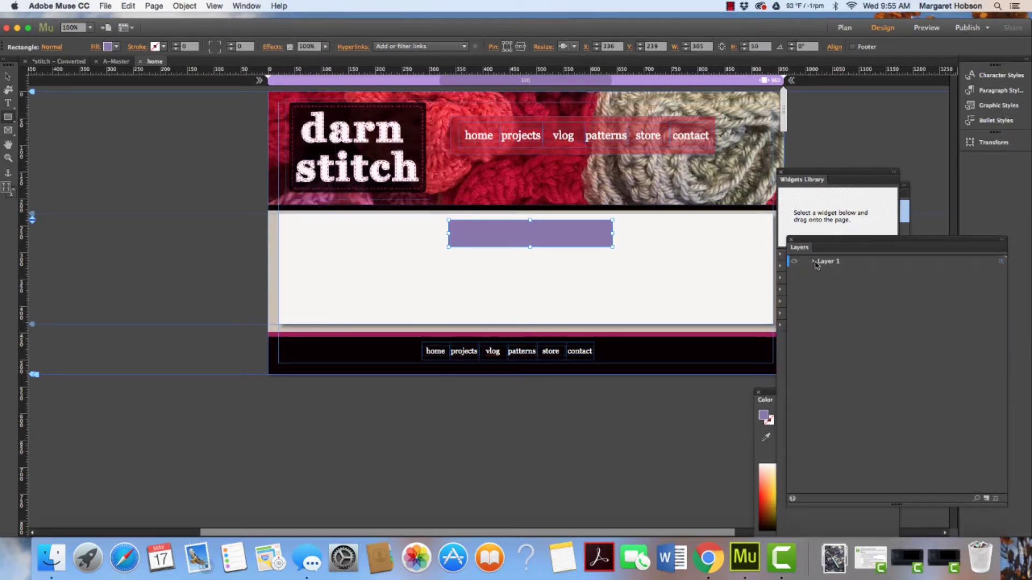
{"action": "left_click", "coordinate": [814, 262]}
{"action": "left_click", "coordinate": [844, 274]}
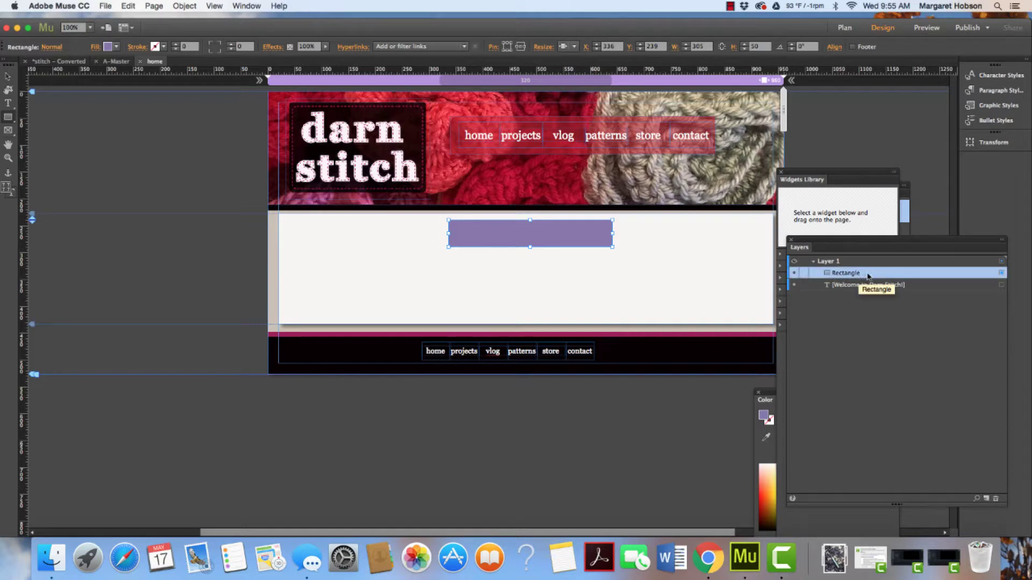
{"action": "left_click_drag", "start_coordinate": [881, 274], "coordinate": [879, 298]}
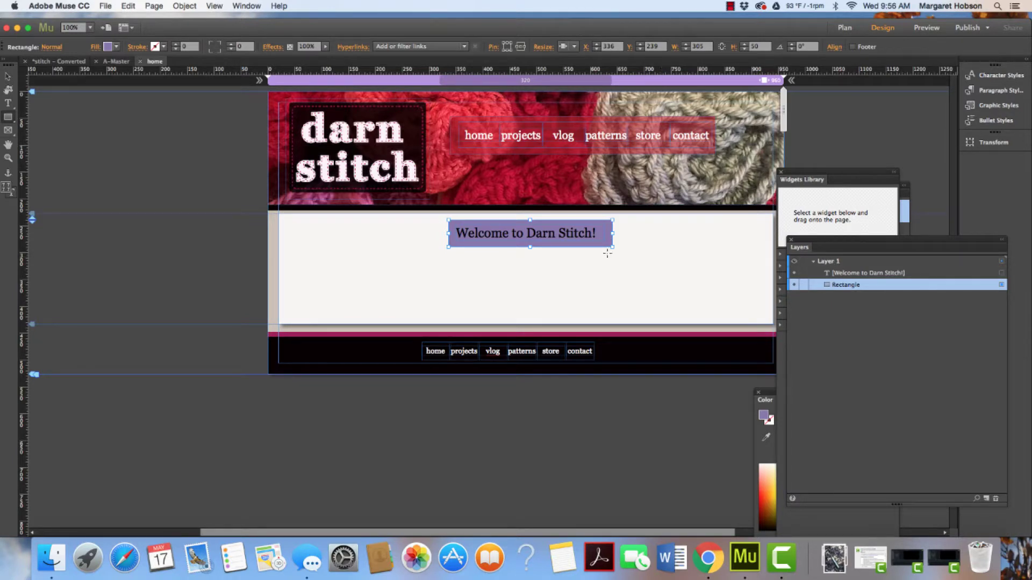
{"action": "left_click", "coordinate": [7, 76]}
{"action": "left_click", "coordinate": [503, 237]}
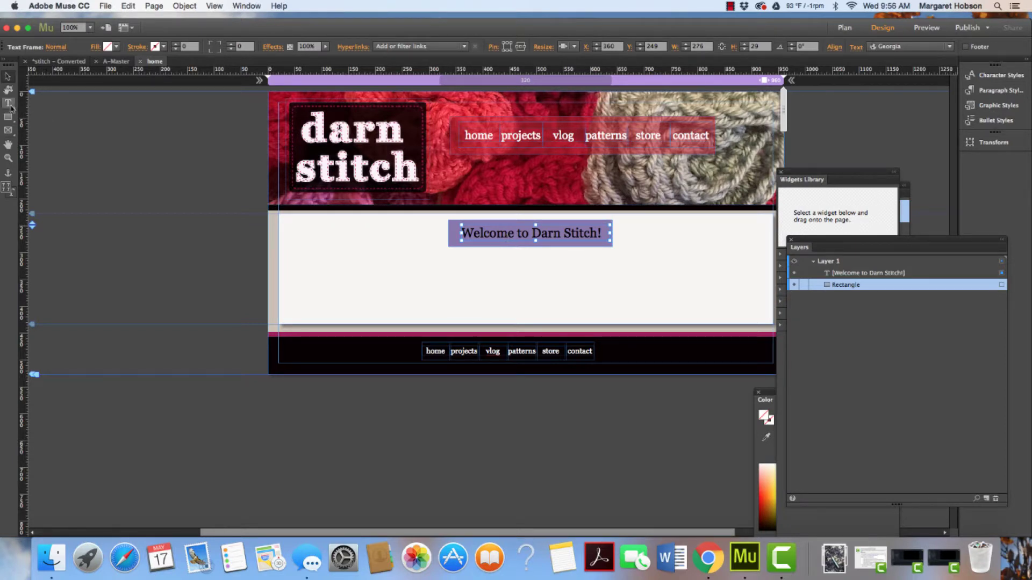
Colour the heading text pale beige #C6BAA7, sampled from the knitted header photo
{"action": "left_click", "coordinate": [9, 103]}
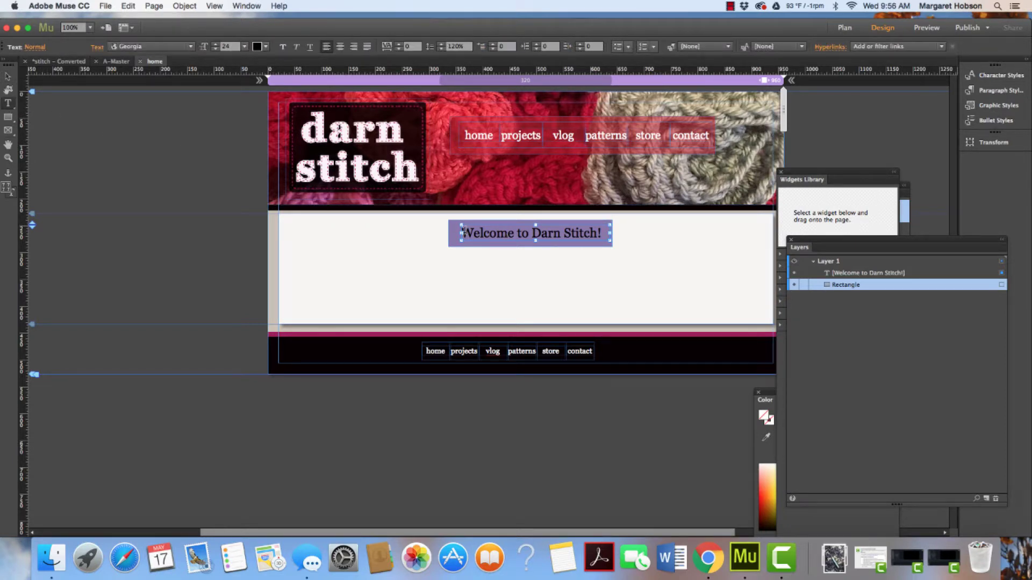
{"action": "left_click", "coordinate": [266, 48]}
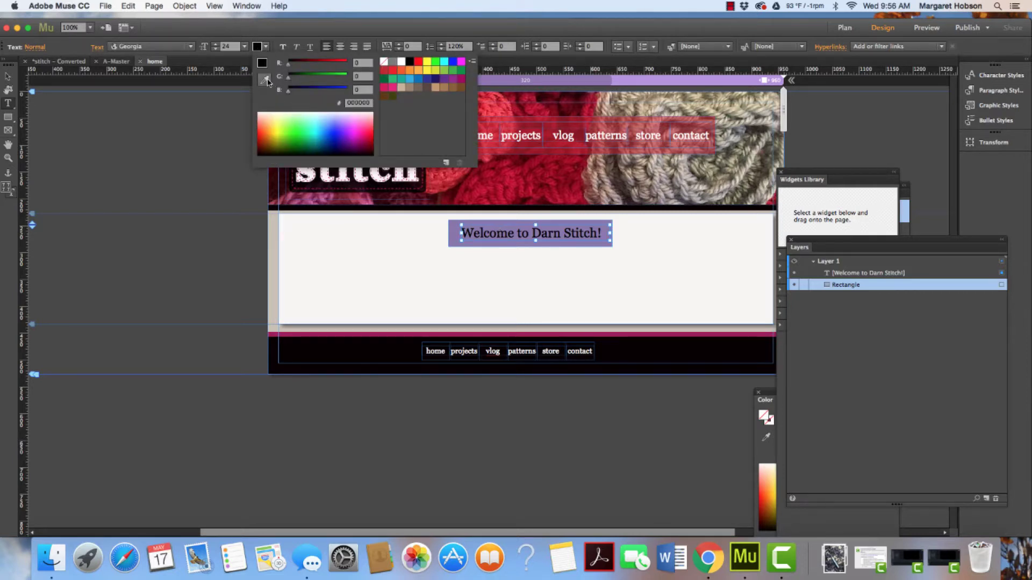
{"action": "left_click", "coordinate": [309, 130]}
{"action": "left_click", "coordinate": [446, 162]}
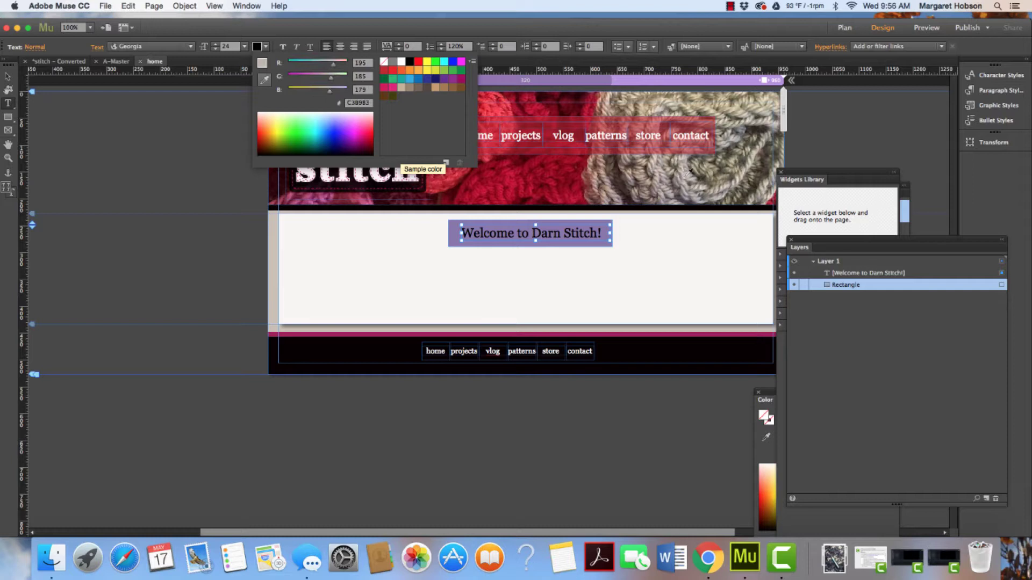
{"action": "left_click", "coordinate": [687, 178]}
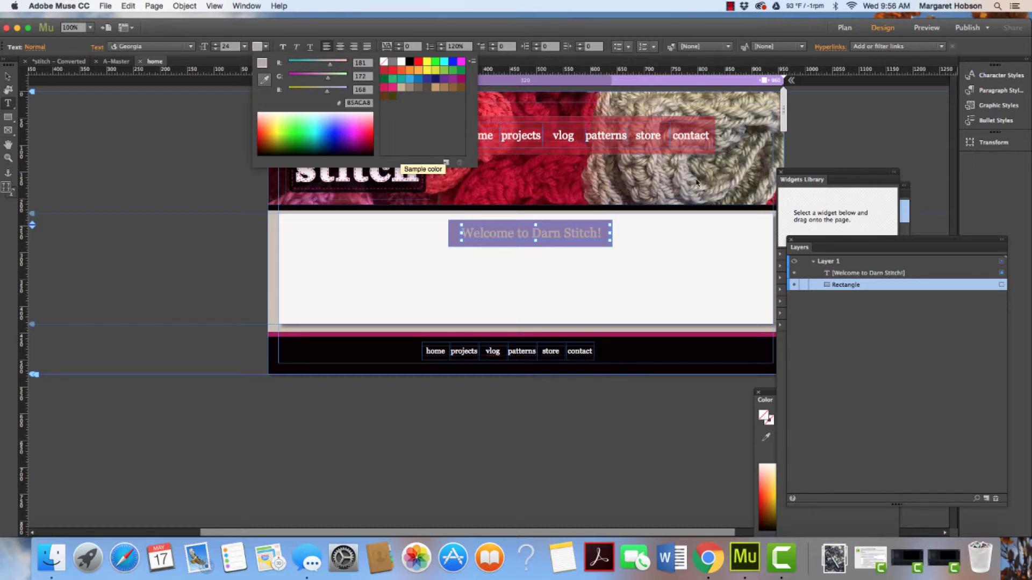
{"action": "left_click", "coordinate": [264, 79]}
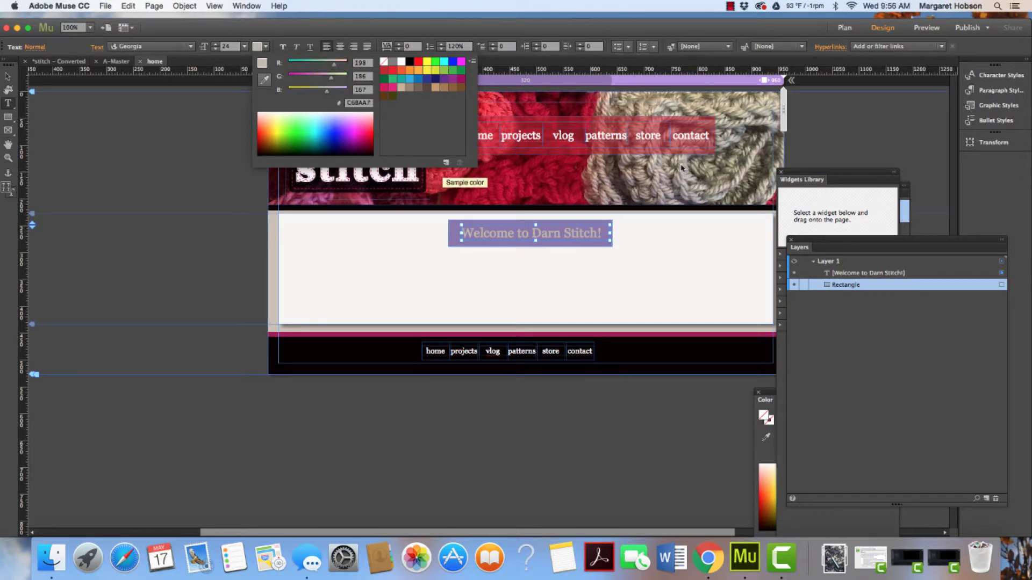
{"action": "left_click", "coordinate": [681, 168]}
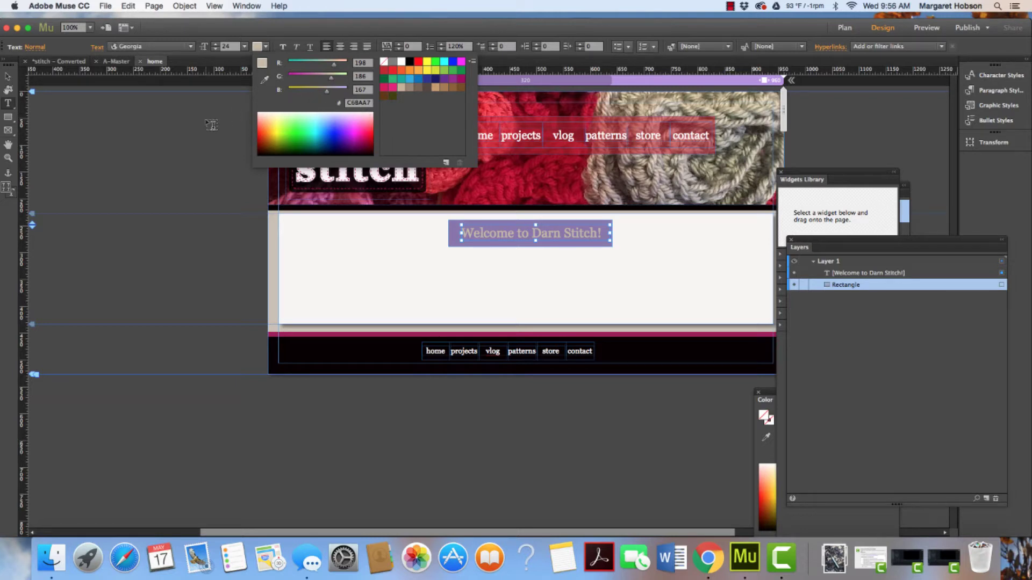
{"action": "left_click", "coordinate": [8, 77]}
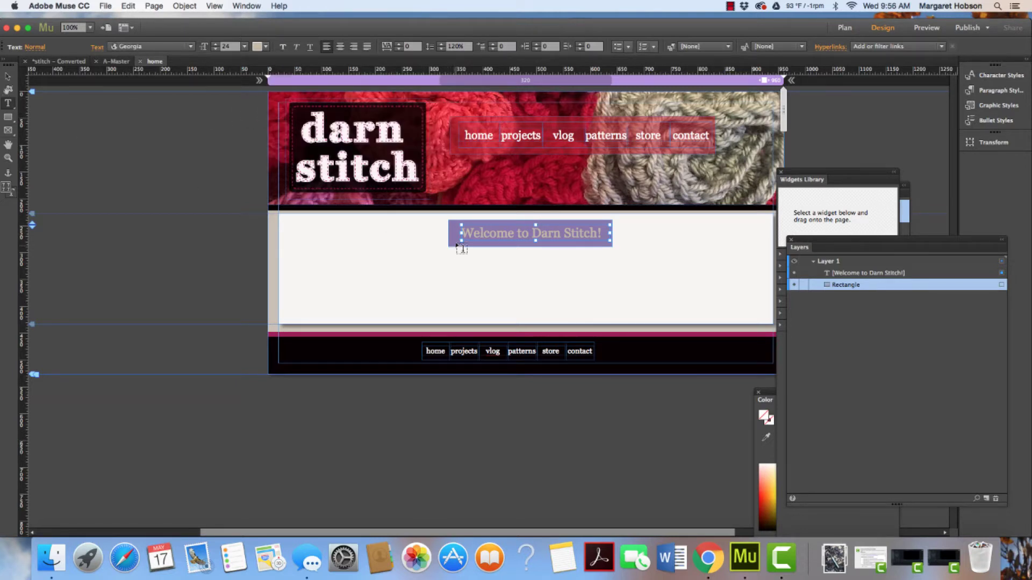
{"action": "left_click", "coordinate": [8, 78]}
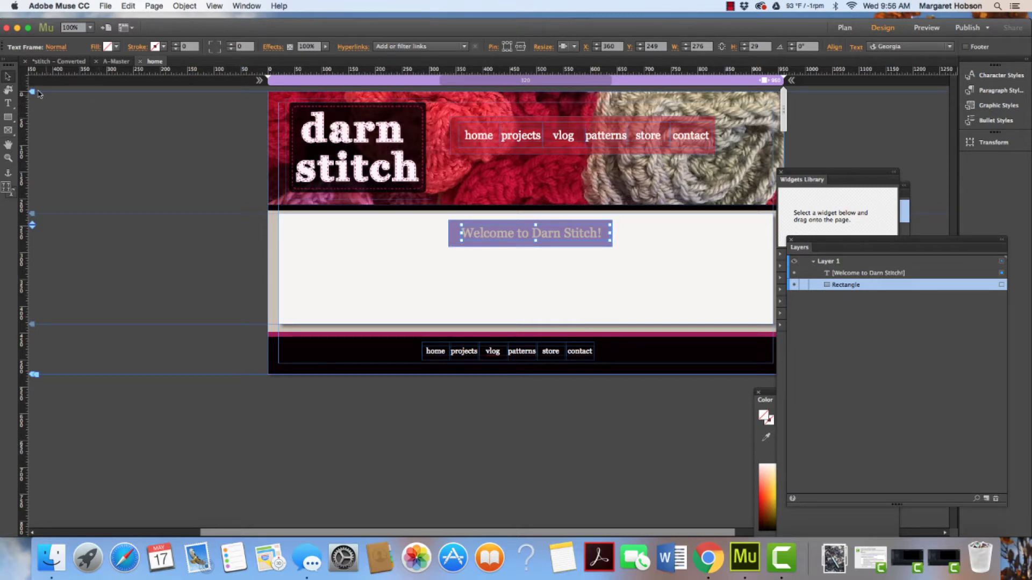
Select the purple rectangle and give it a drop shadow
{"action": "left_click", "coordinate": [323, 267]}
{"action": "left_click", "coordinate": [454, 245]}
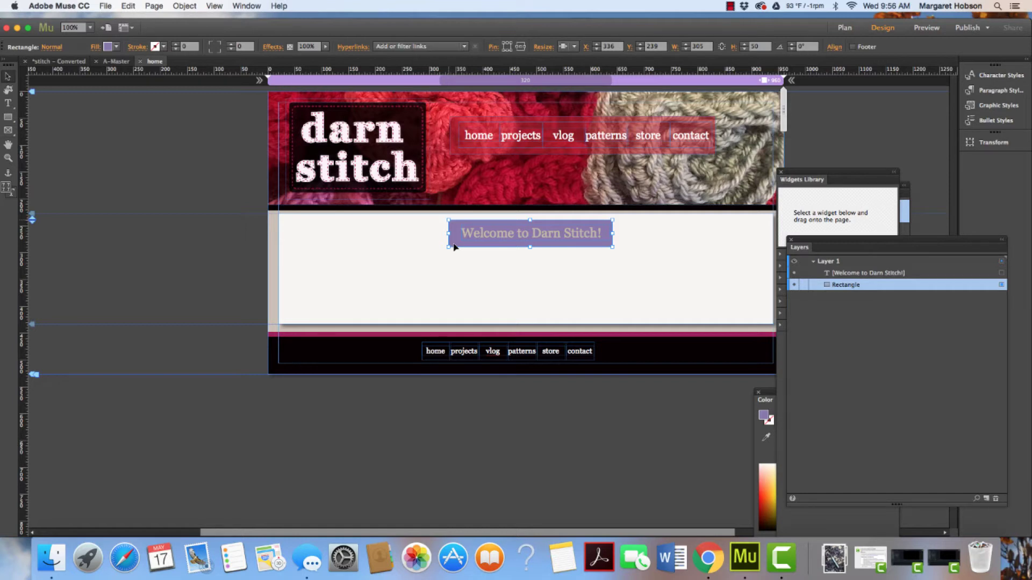
{"action": "left_click", "coordinate": [272, 47]}
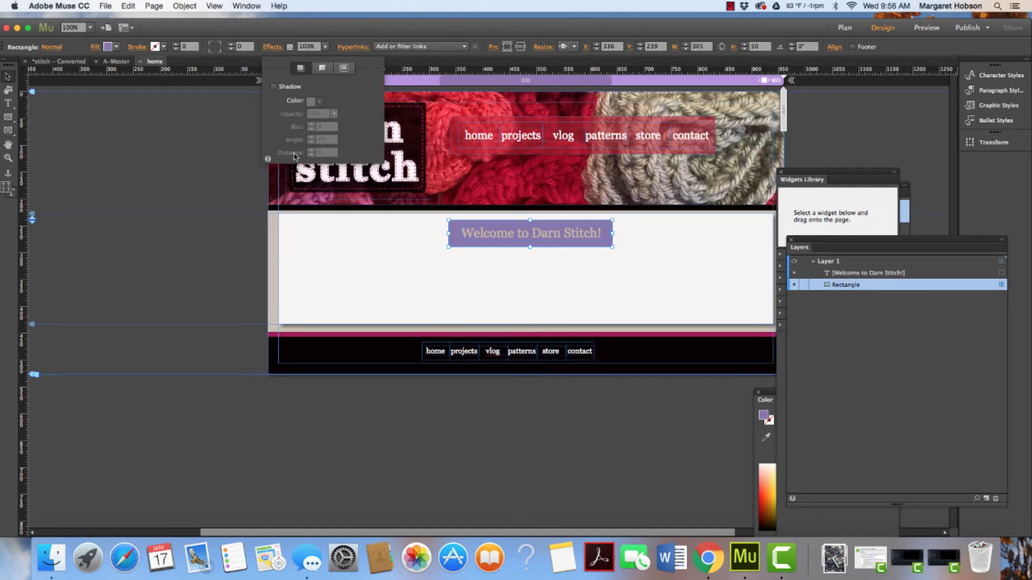
{"action": "left_click", "coordinate": [274, 87]}
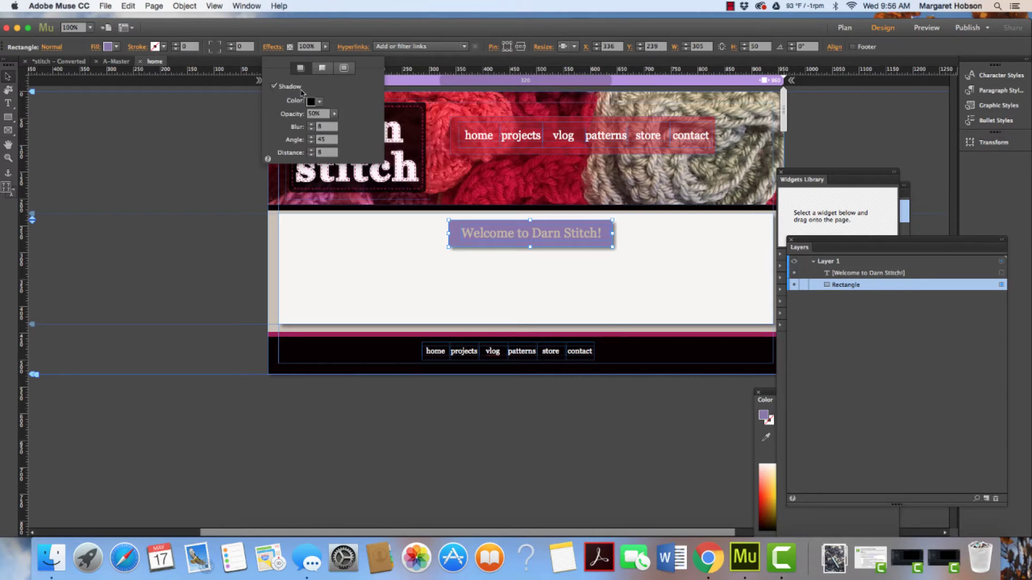
Add a bevel to the purple rectangle, after briefly trying and removing a glow
{"action": "left_click", "coordinate": [344, 70]}
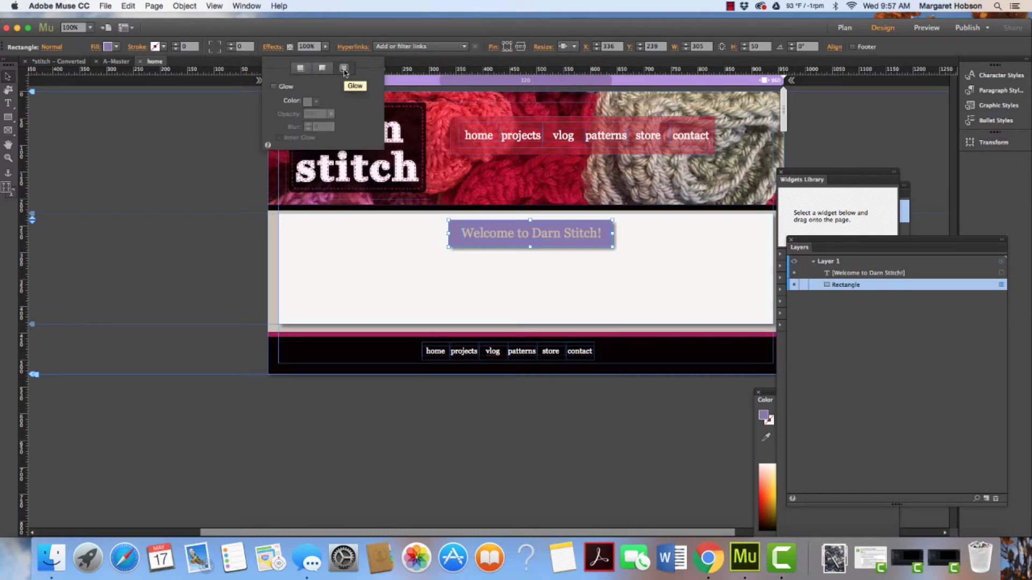
{"action": "left_click", "coordinate": [274, 87]}
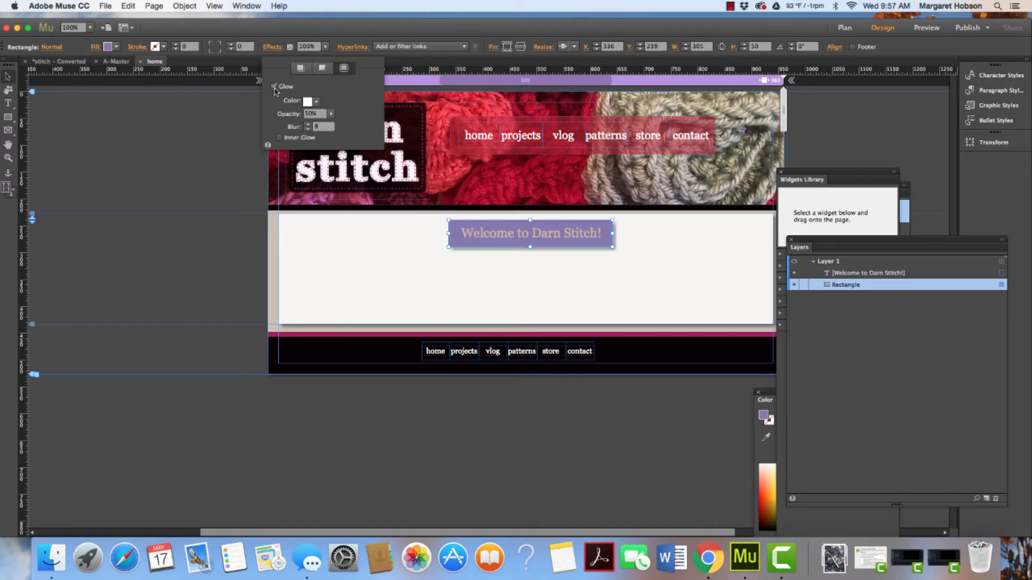
{"action": "left_click", "coordinate": [274, 88]}
{"action": "left_click", "coordinate": [323, 69]}
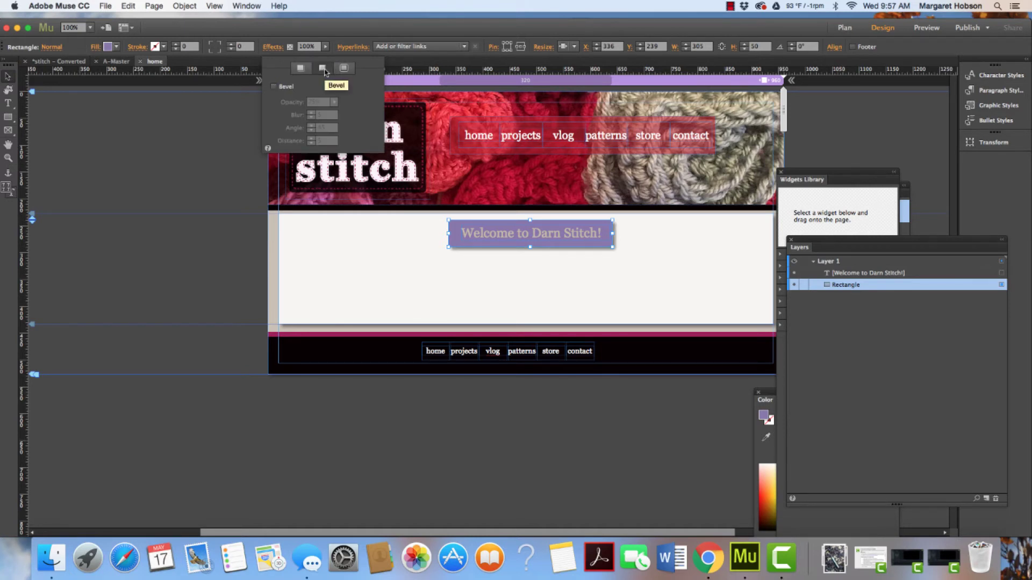
{"action": "left_click", "coordinate": [273, 87]}
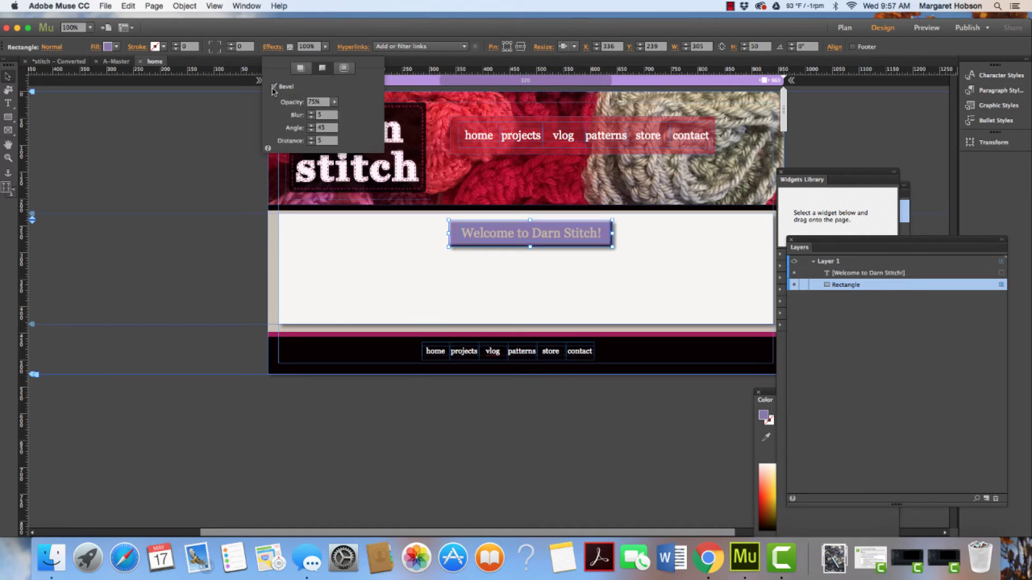